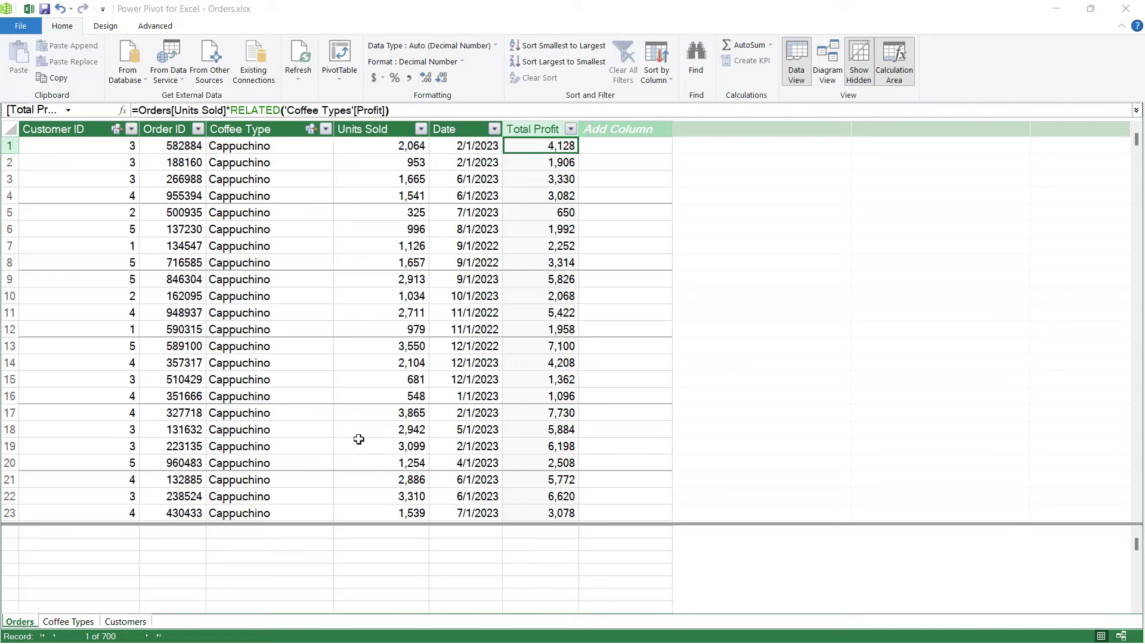
From the Power Pivot window, start a new PivotTable destined for a new worksheet.
click(66, 31)
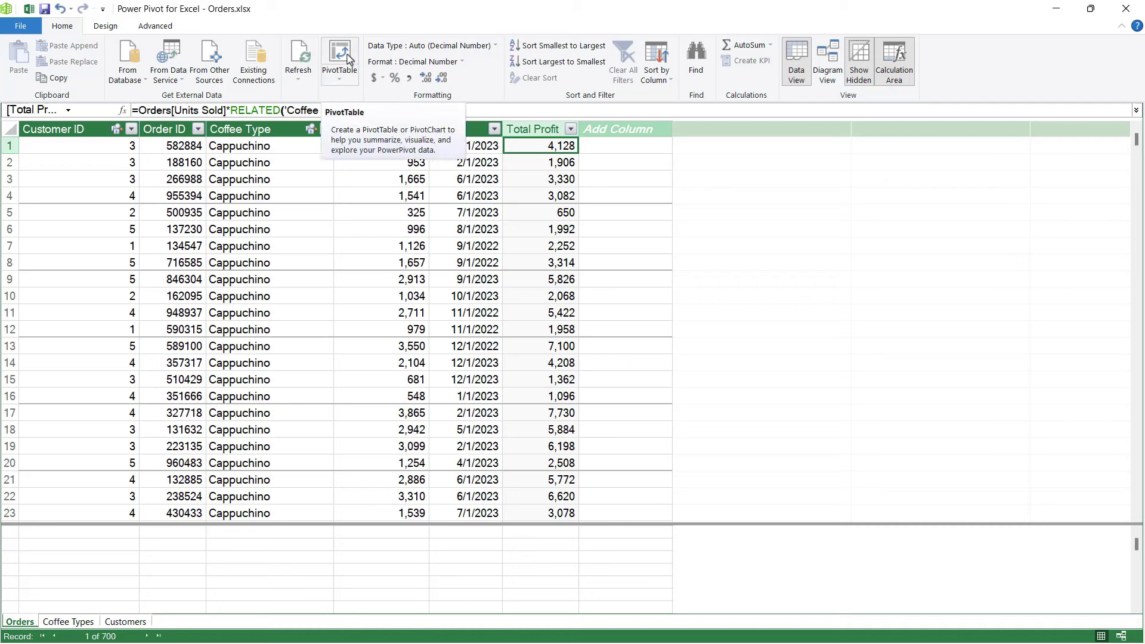
click(343, 86)
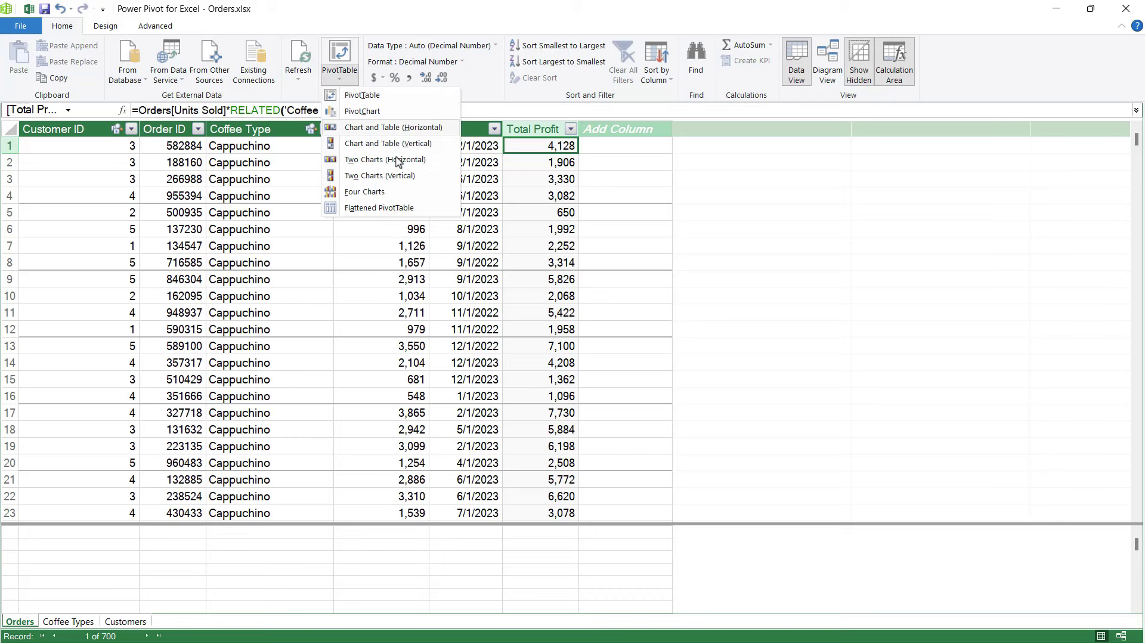
click(401, 97)
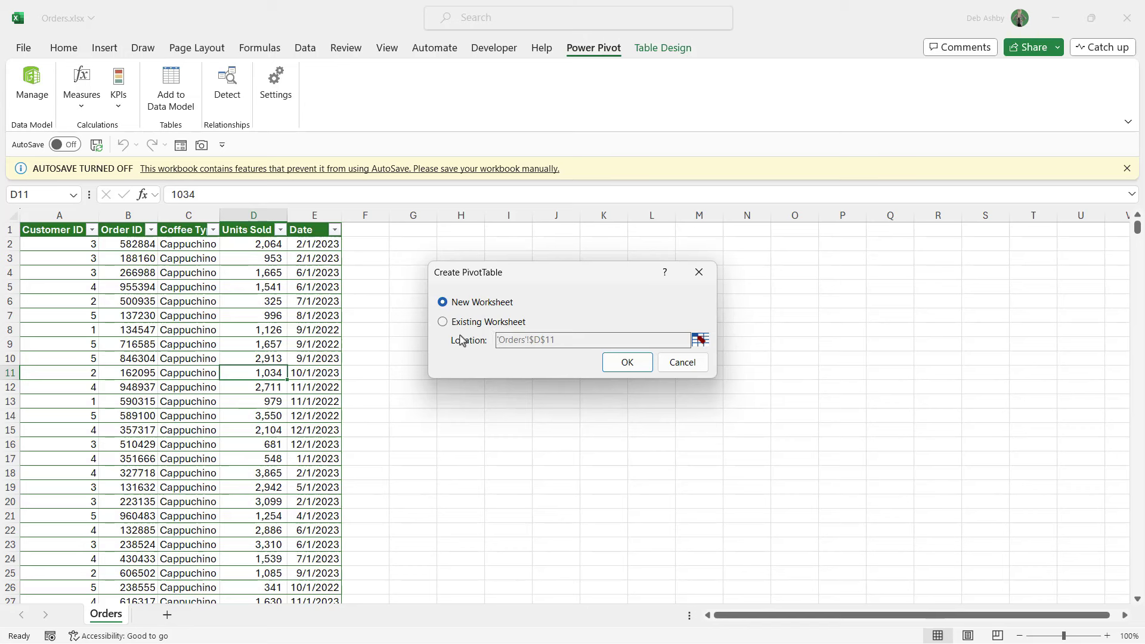
Confirm New Worksheet to create empty PivotTable1 on Sheet1.
click(625, 369)
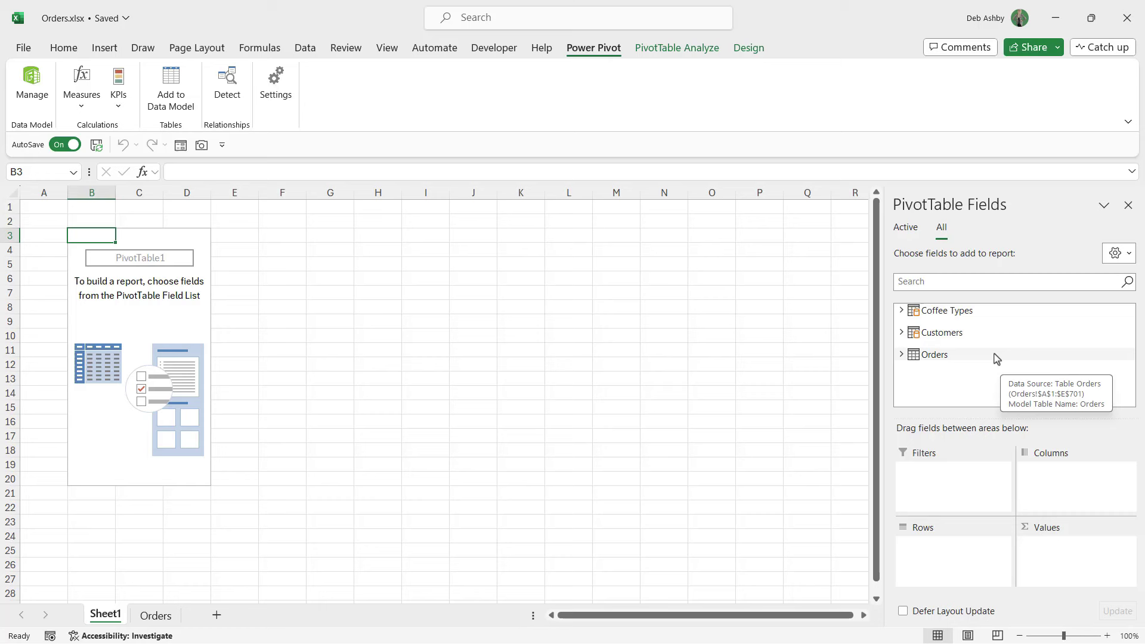
Expand the Coffee Types, Customers and Orders tables in the field list and browse their fields.
click(902, 310)
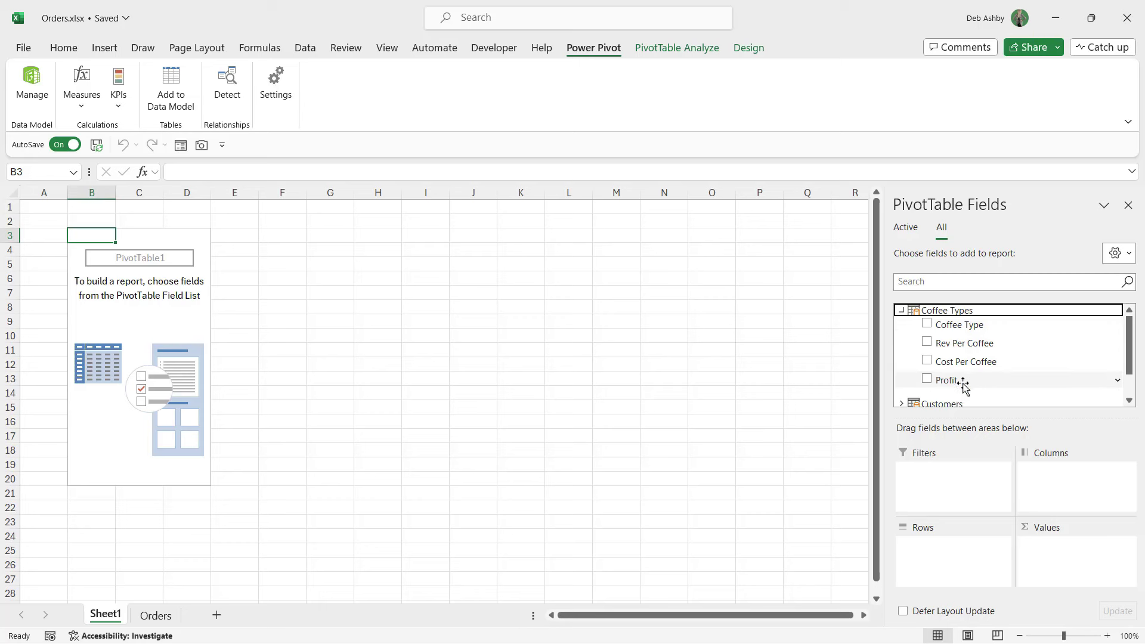
scroll(1132, 357, down, 1)
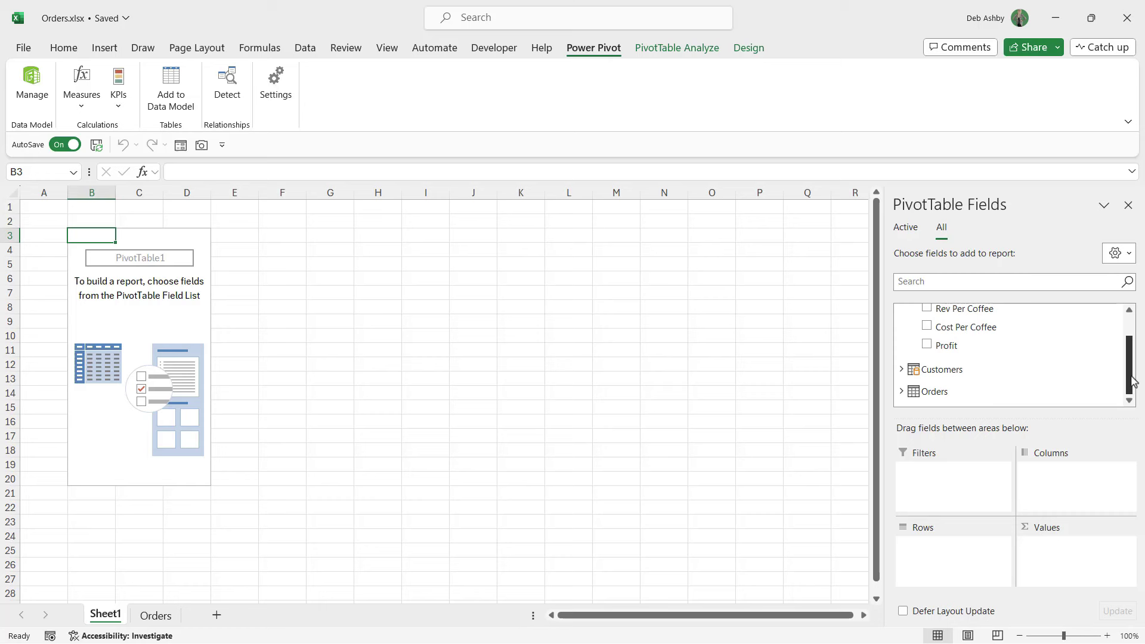
click(902, 370)
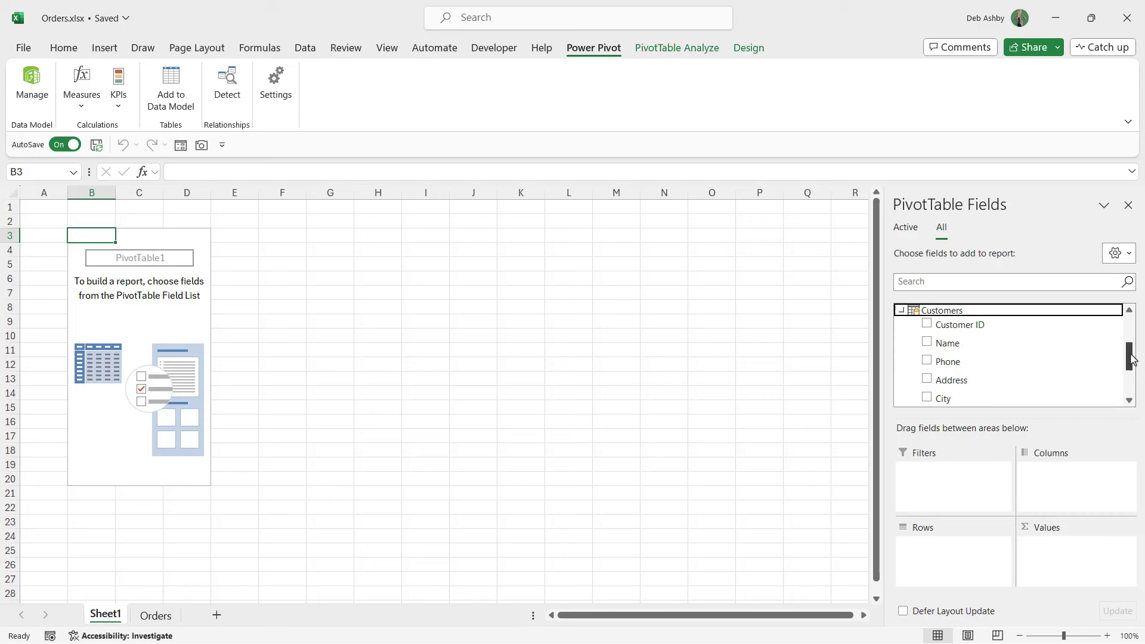
drag(1132, 357, 1133, 382)
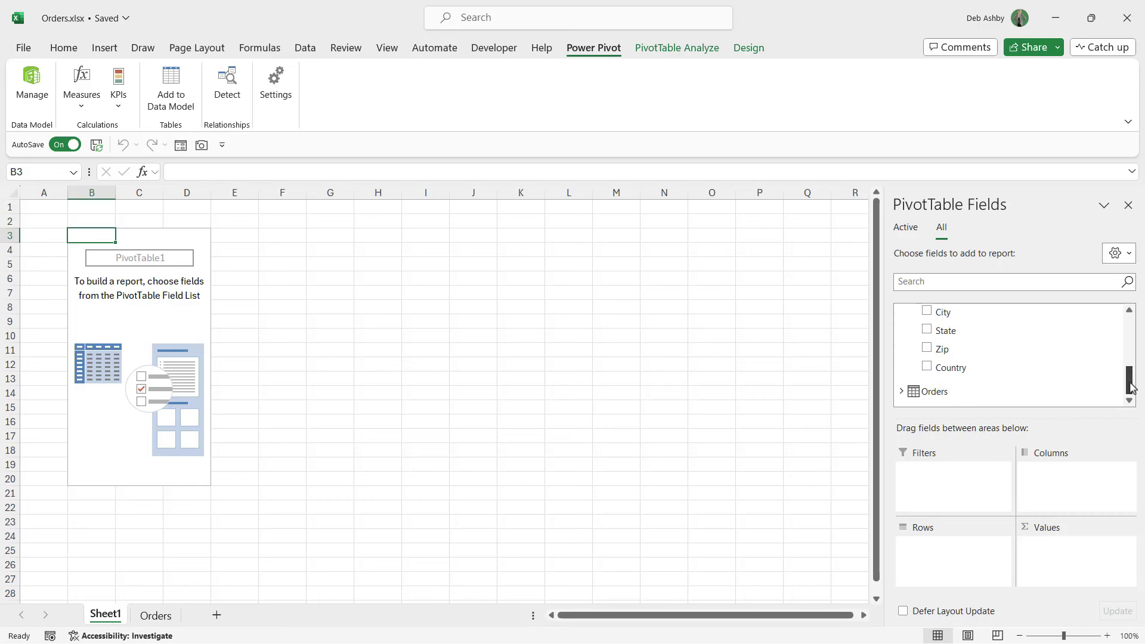
click(901, 391)
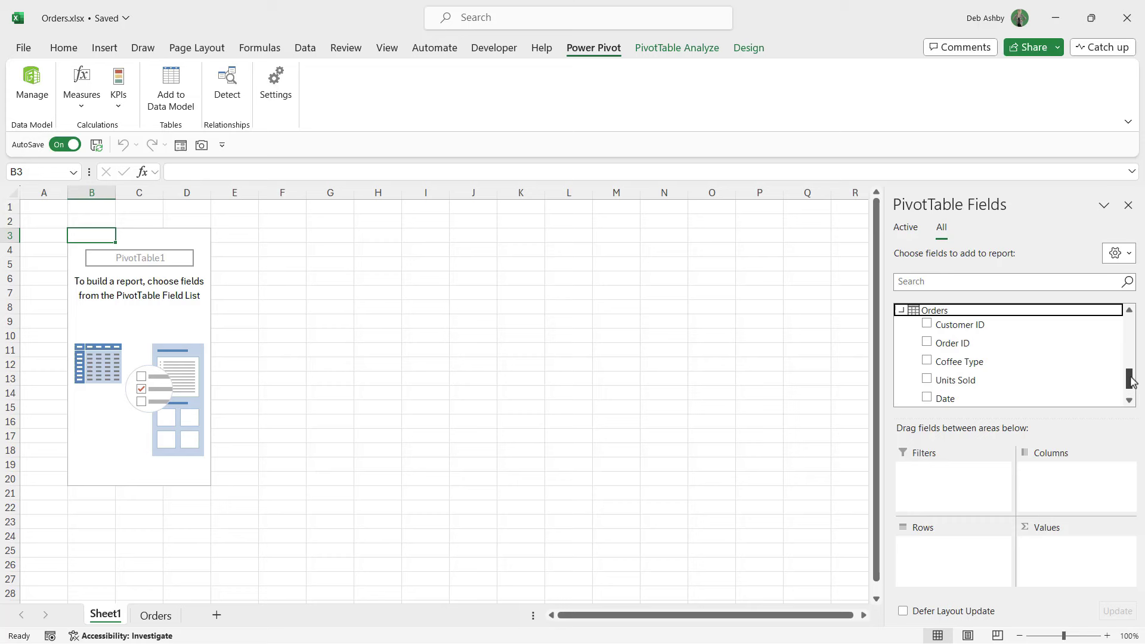
drag(1128, 384, 1131, 387)
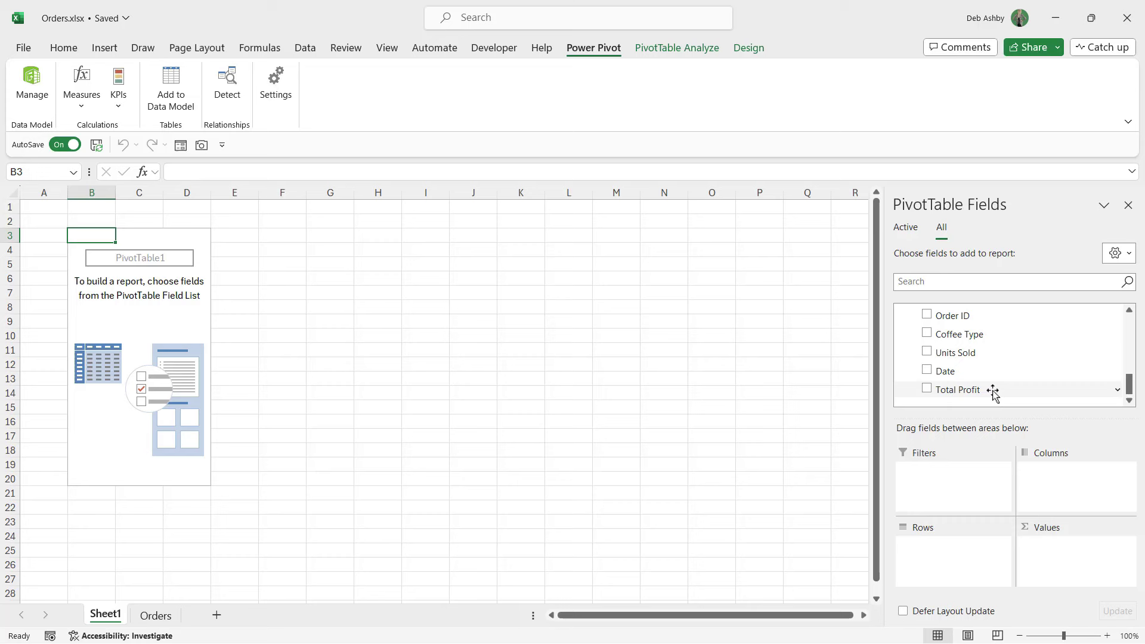
drag(1131, 390, 1131, 341)
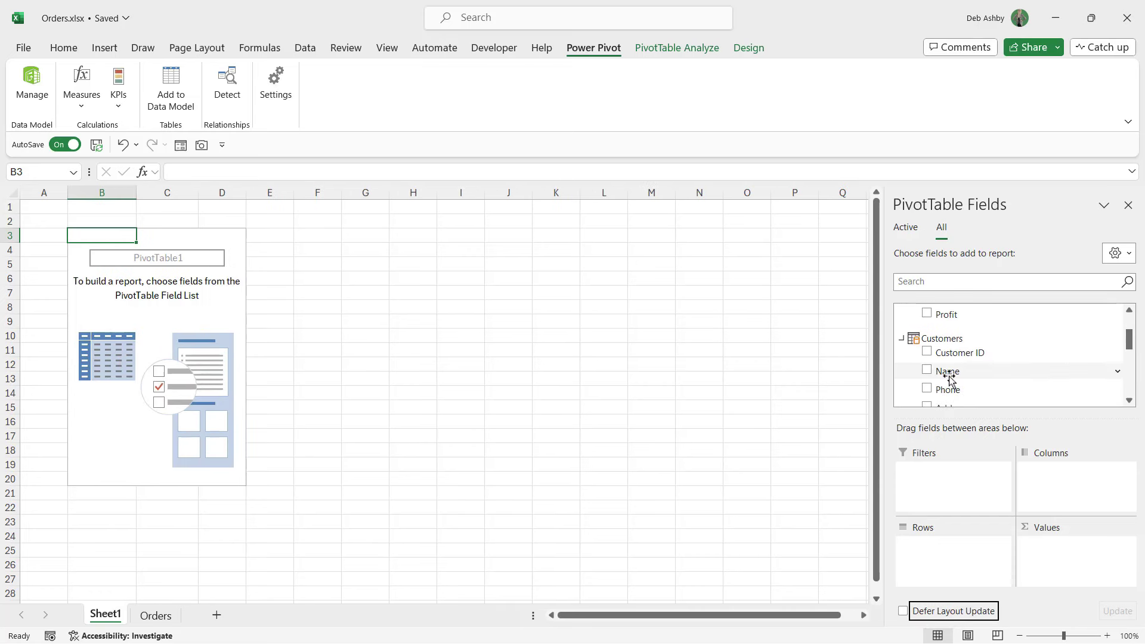
Put customer Name in Rows, Coffee Type in Columns and Sum of Units Sold in Values.
drag(948, 375, 940, 579)
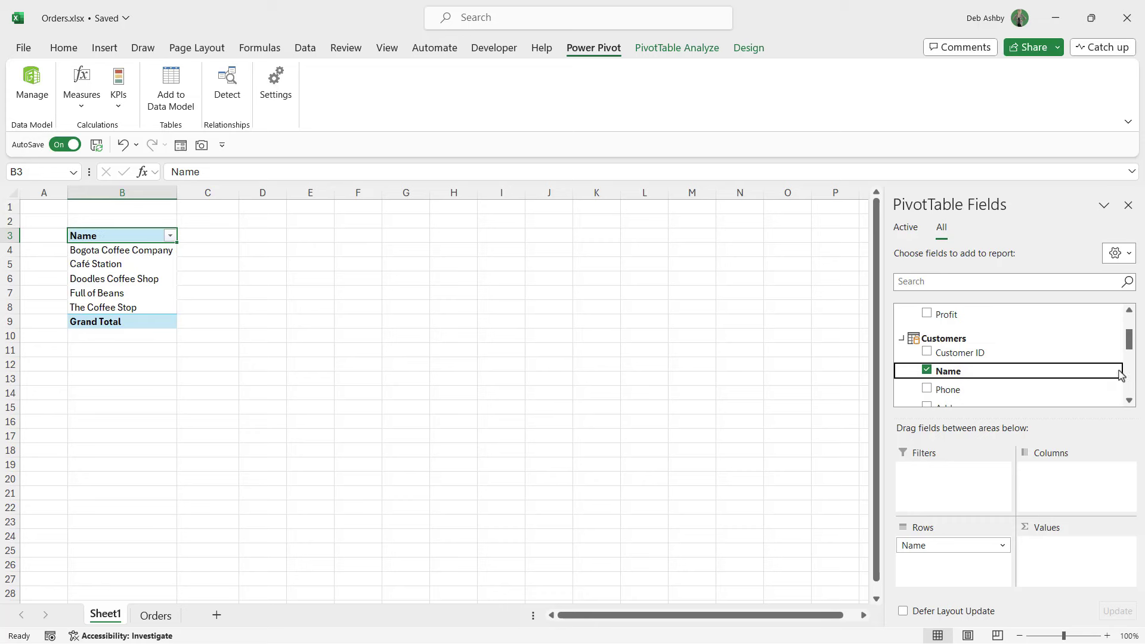
drag(1131, 344, 1110, 325)
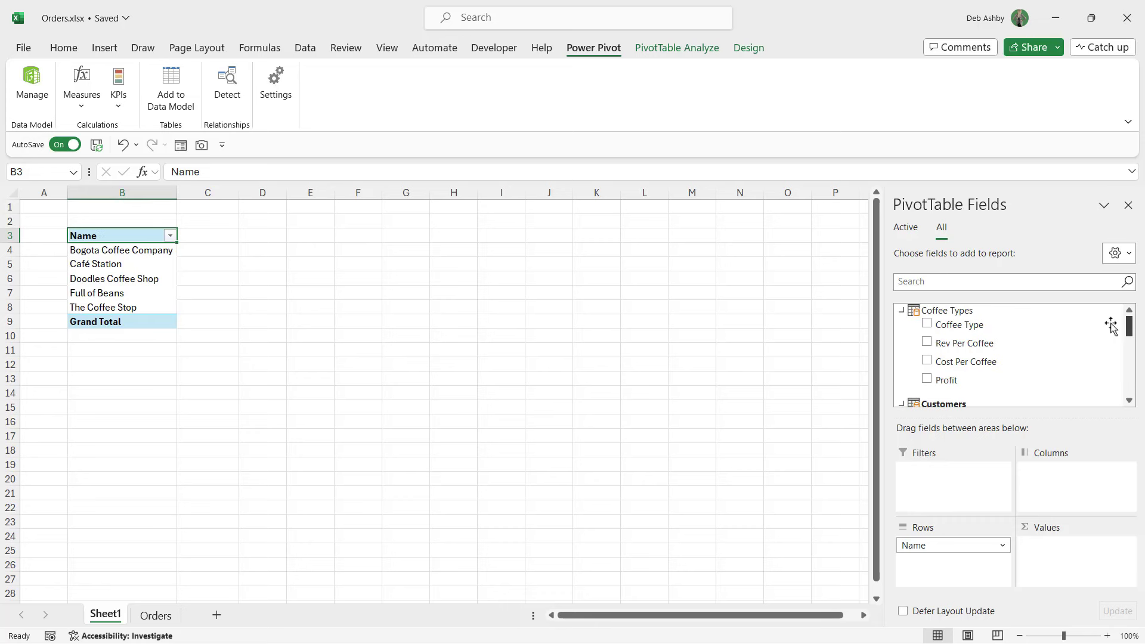
drag(984, 329, 1086, 508)
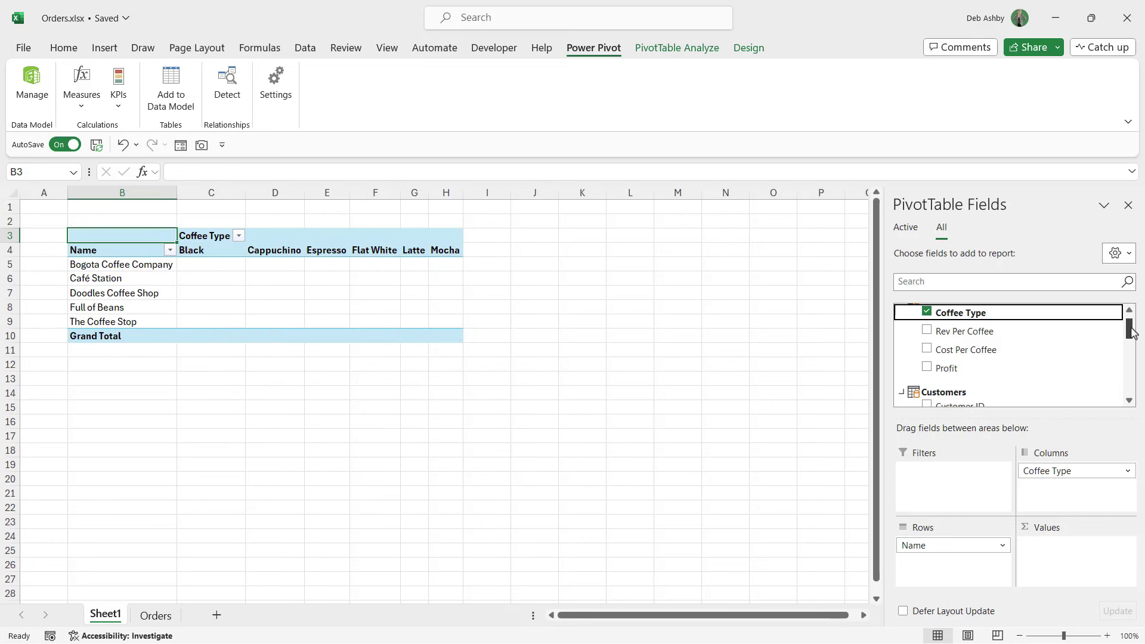
drag(1128, 325, 1132, 385)
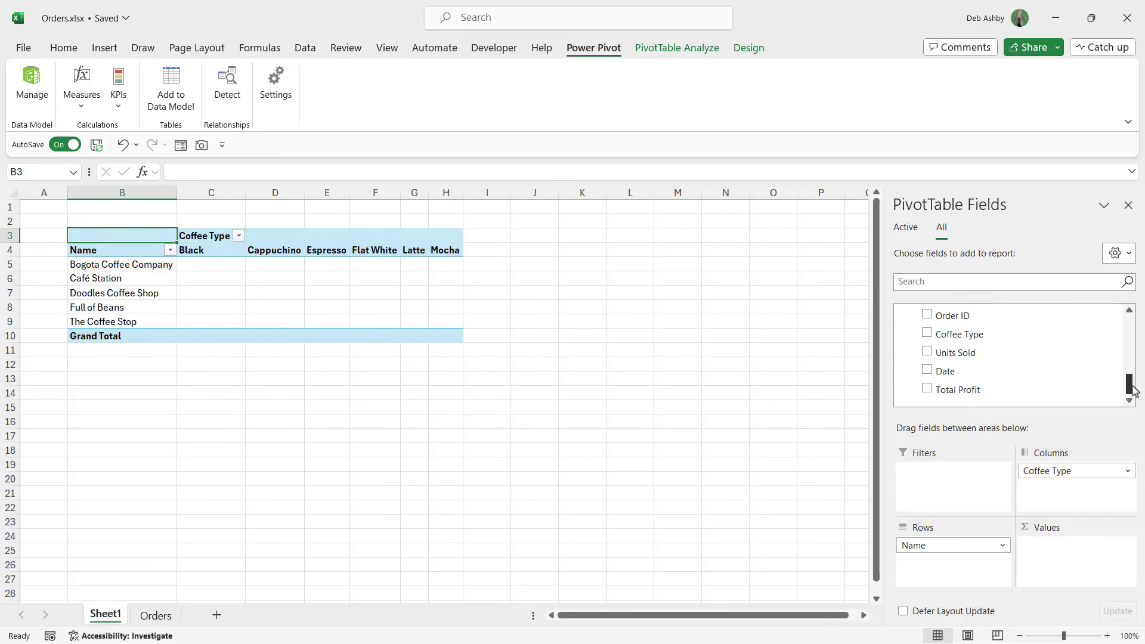
drag(964, 354, 1053, 563)
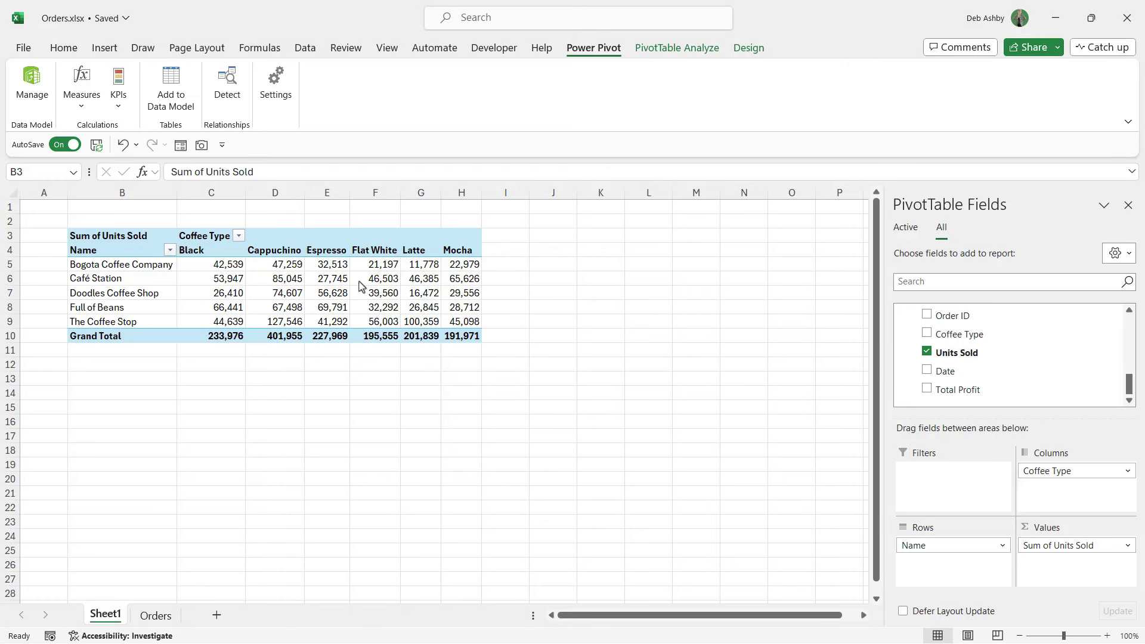
Turn PivotTable grand totals off for both rows and columns from the Design tab.
click(334, 285)
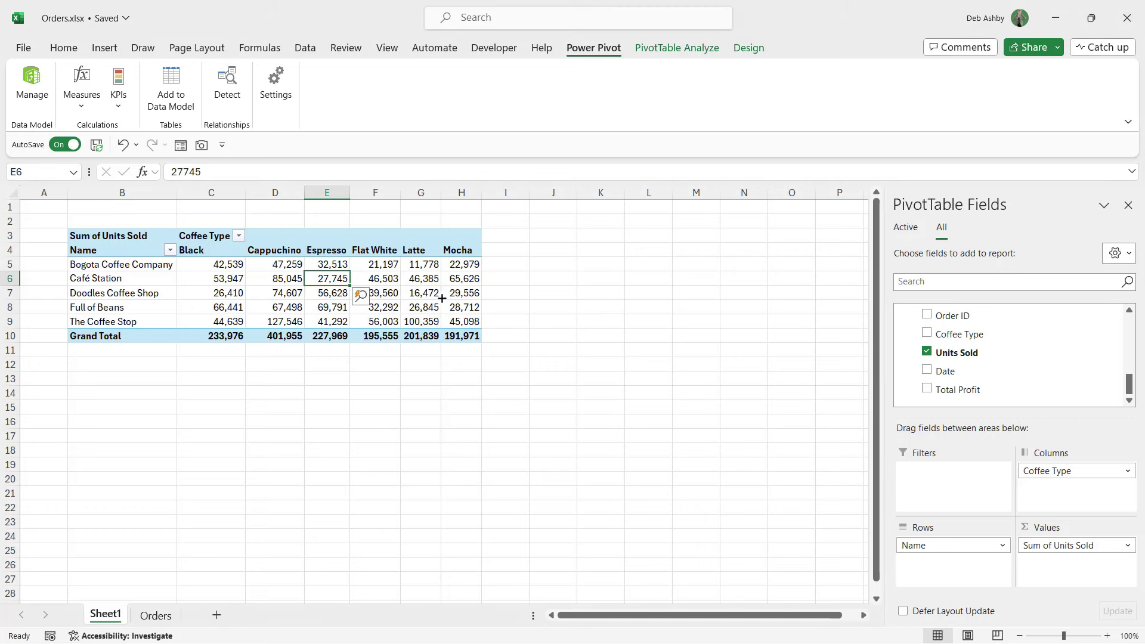
click(384, 284)
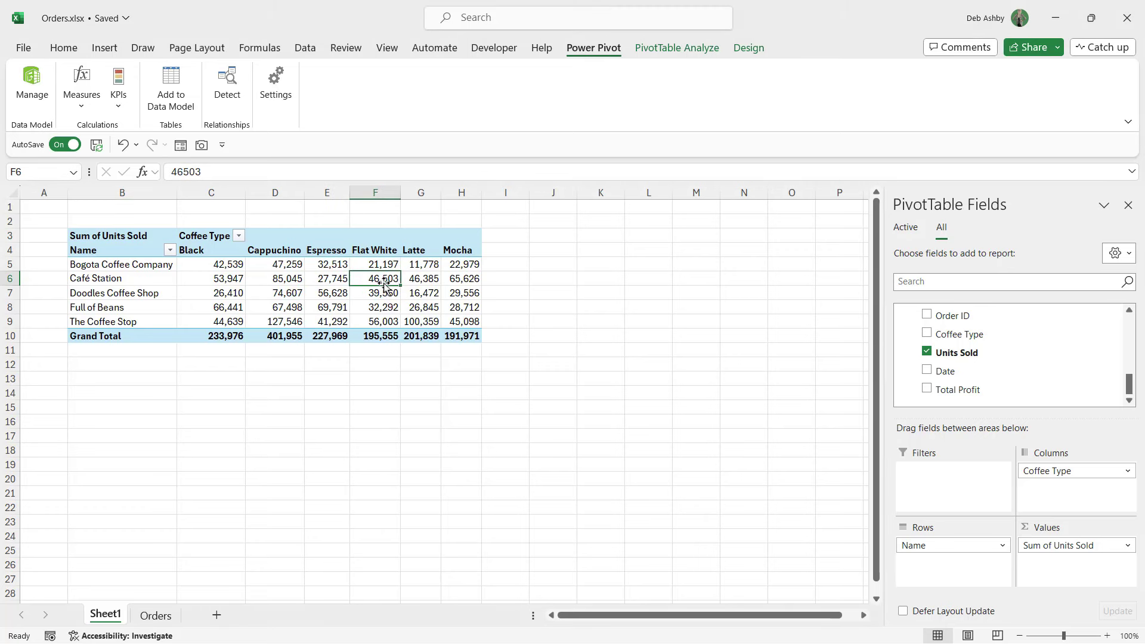
click(748, 49)
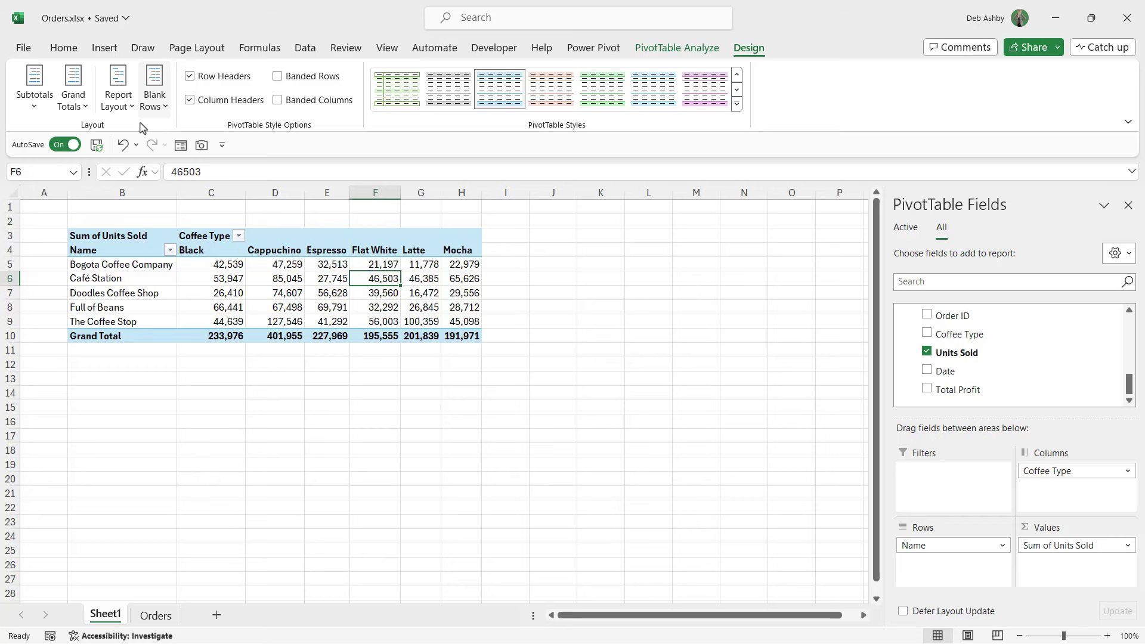
click(72, 105)
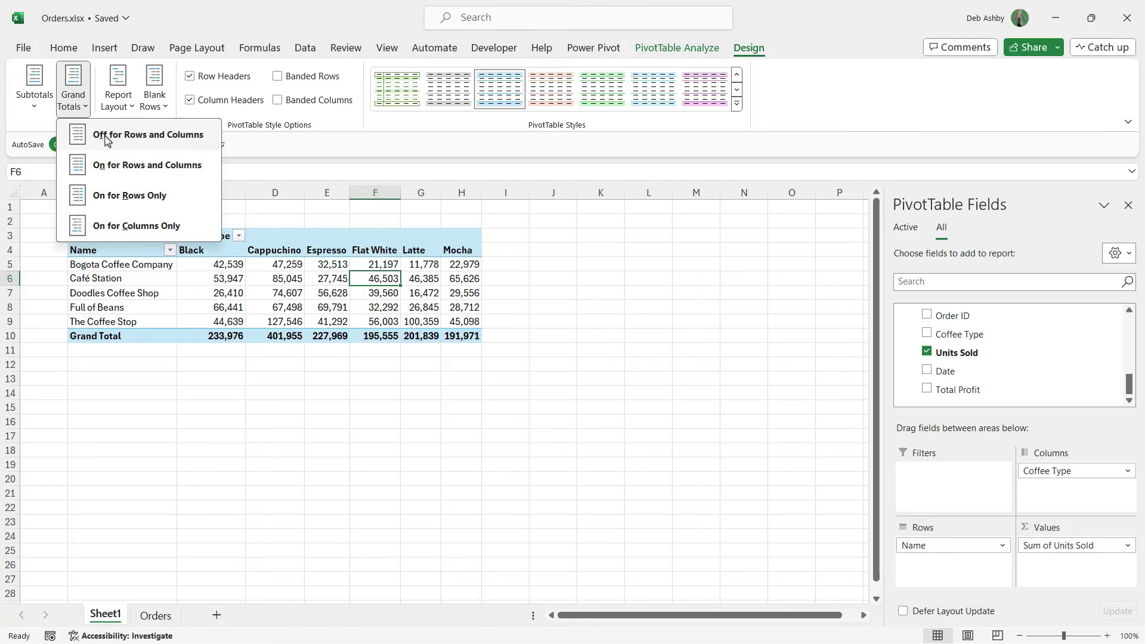
click(106, 136)
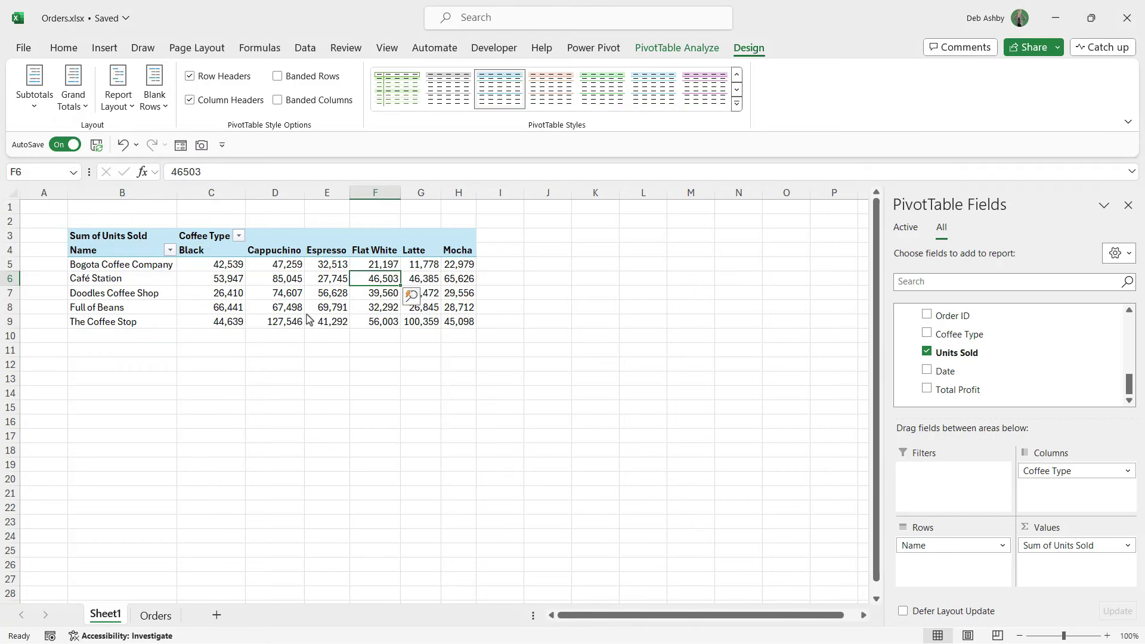
key(Down)
key(Left)
key(Left)
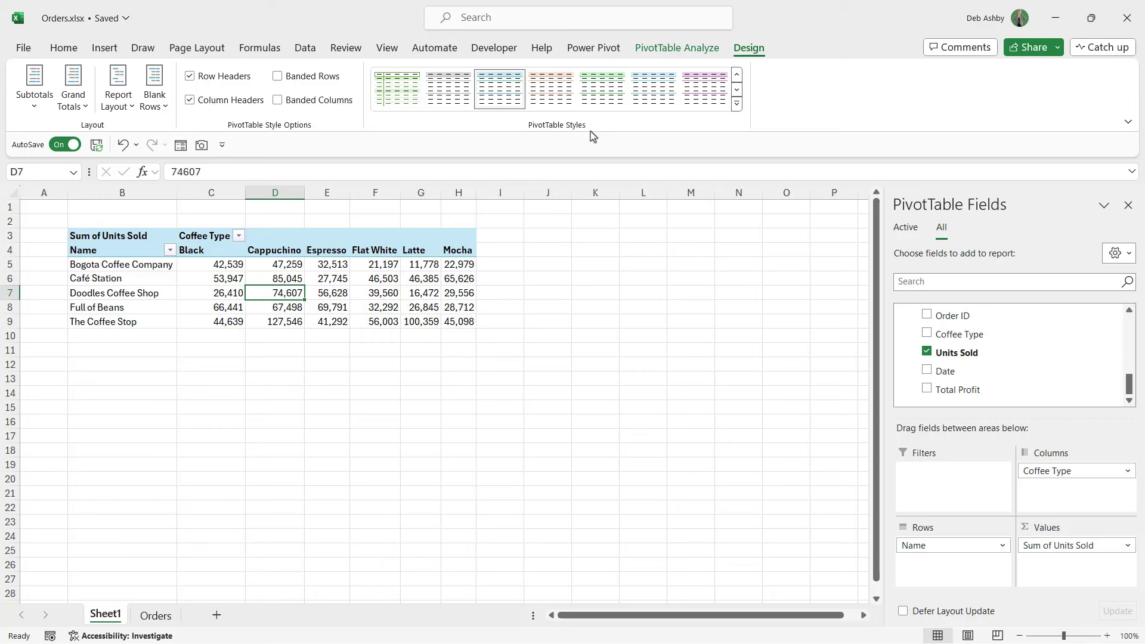
Insert a clustered bar PivotChart, move it below the table and widen it.
click(104, 48)
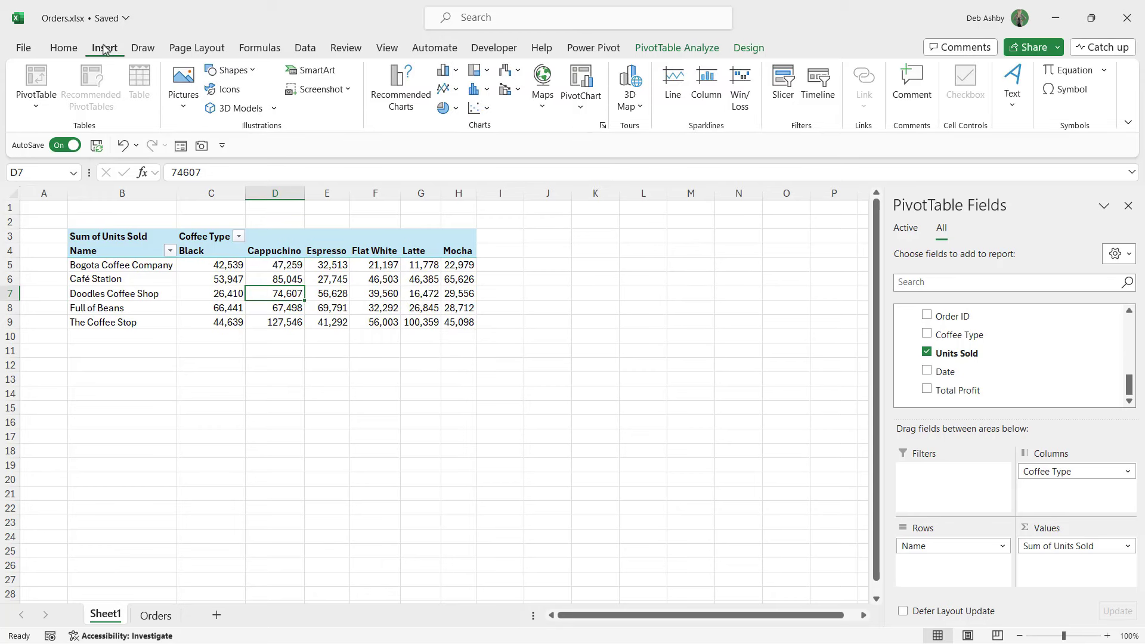
click(604, 129)
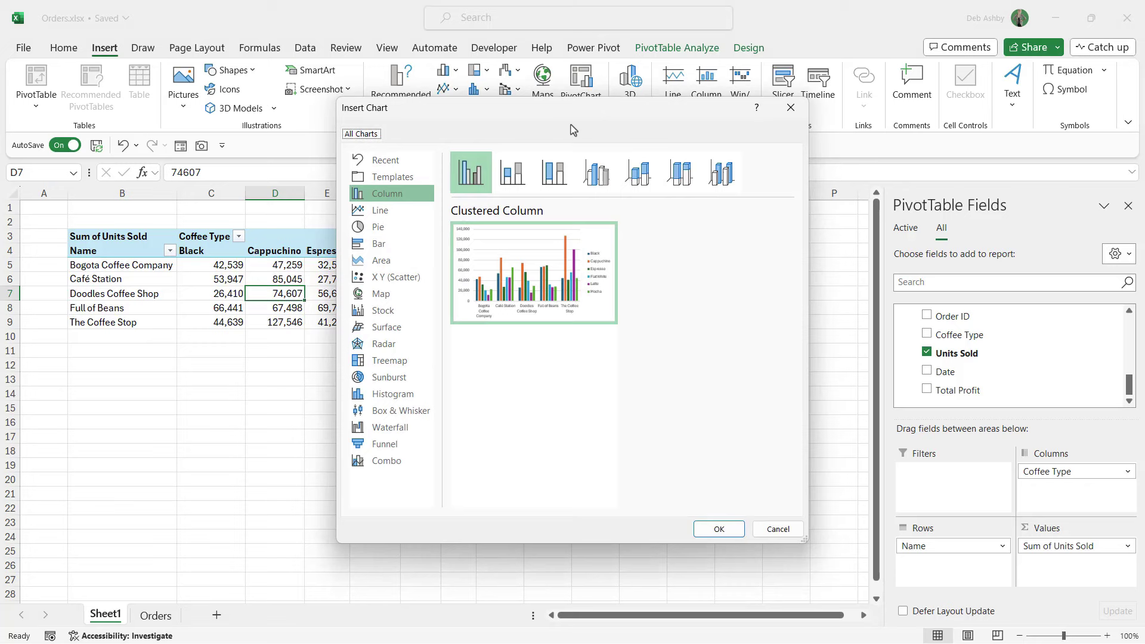
drag(539, 120, 584, 133)
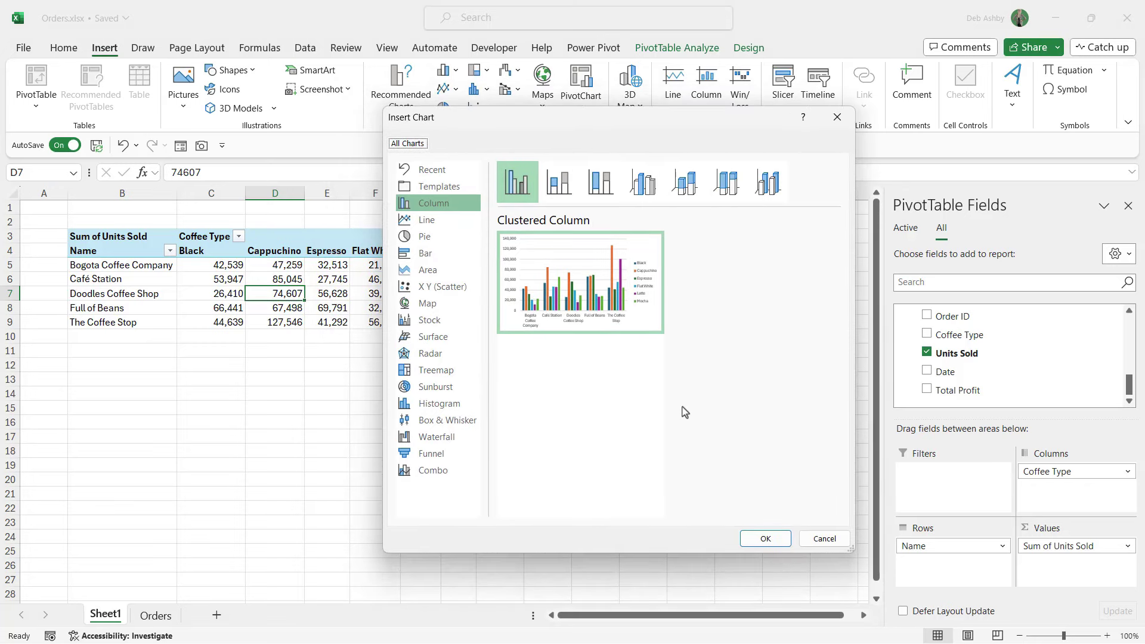
click(422, 222)
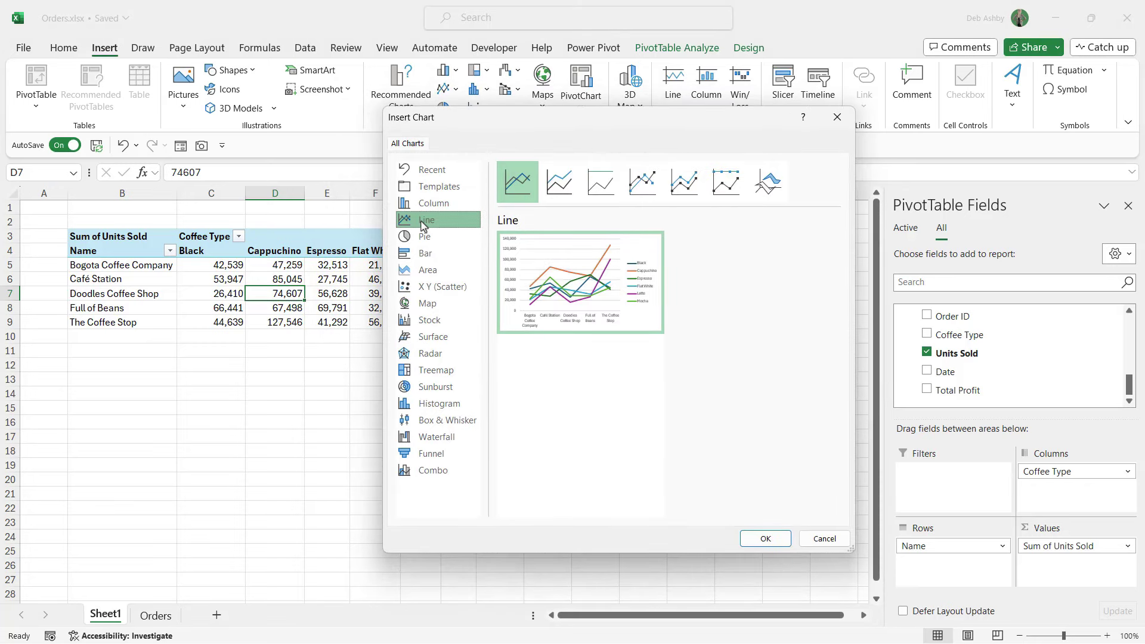
click(424, 239)
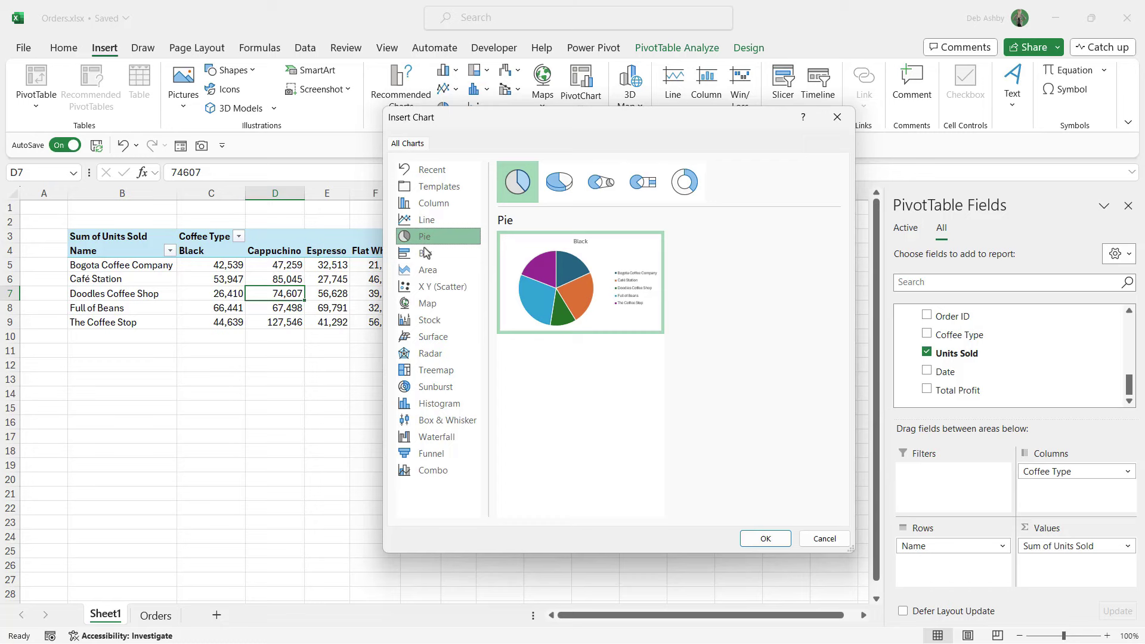
click(426, 254)
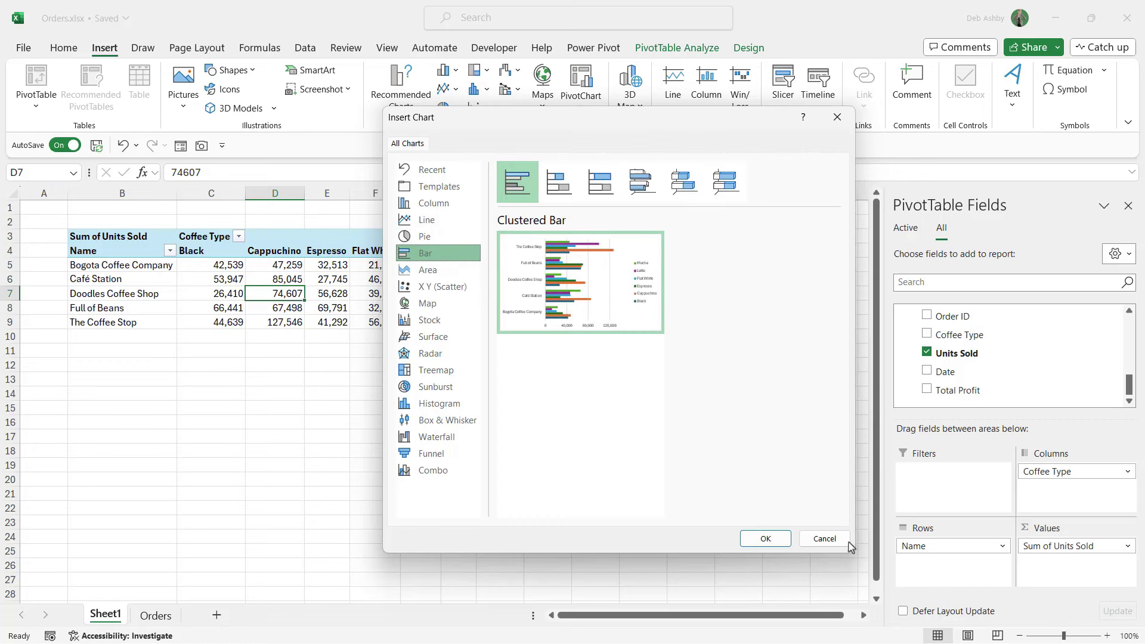
click(765, 539)
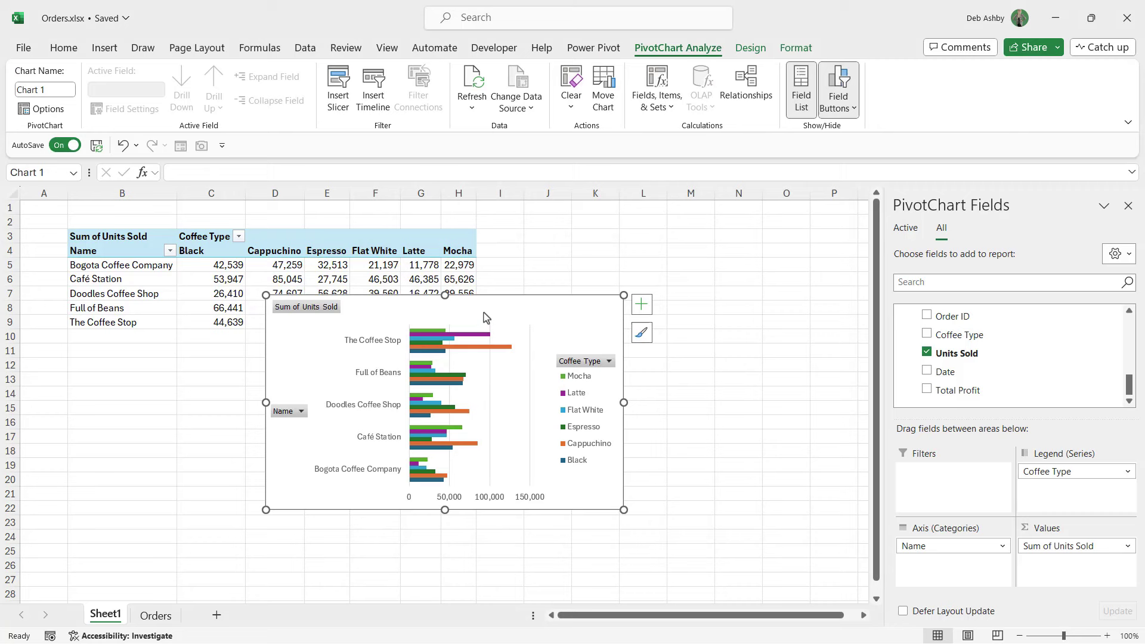
drag(486, 318, 279, 369)
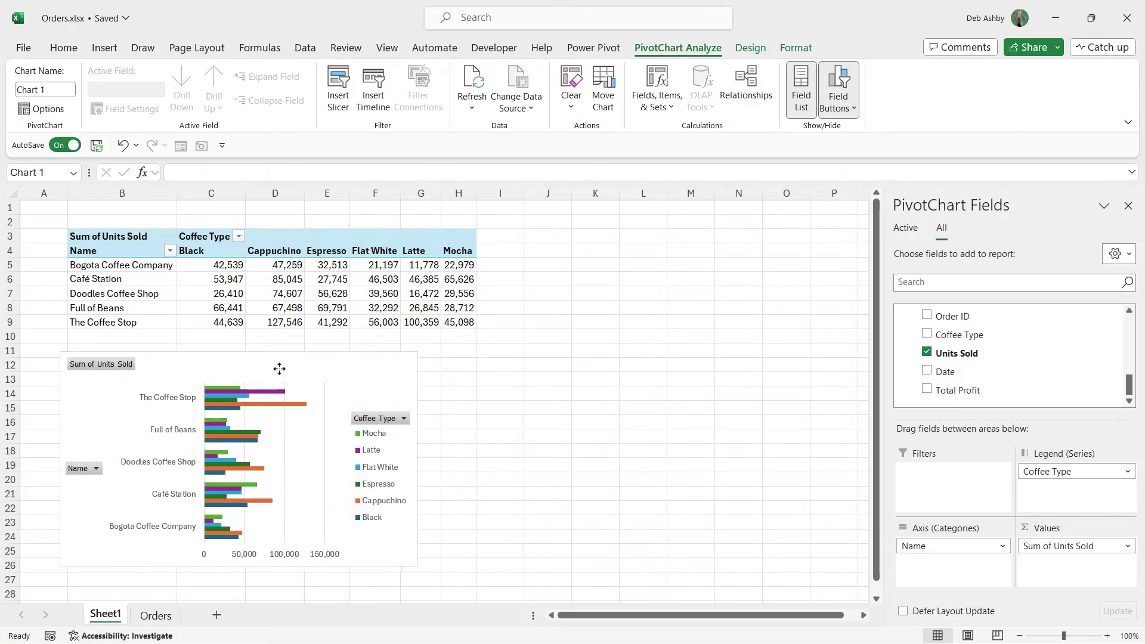
drag(418, 459, 506, 461)
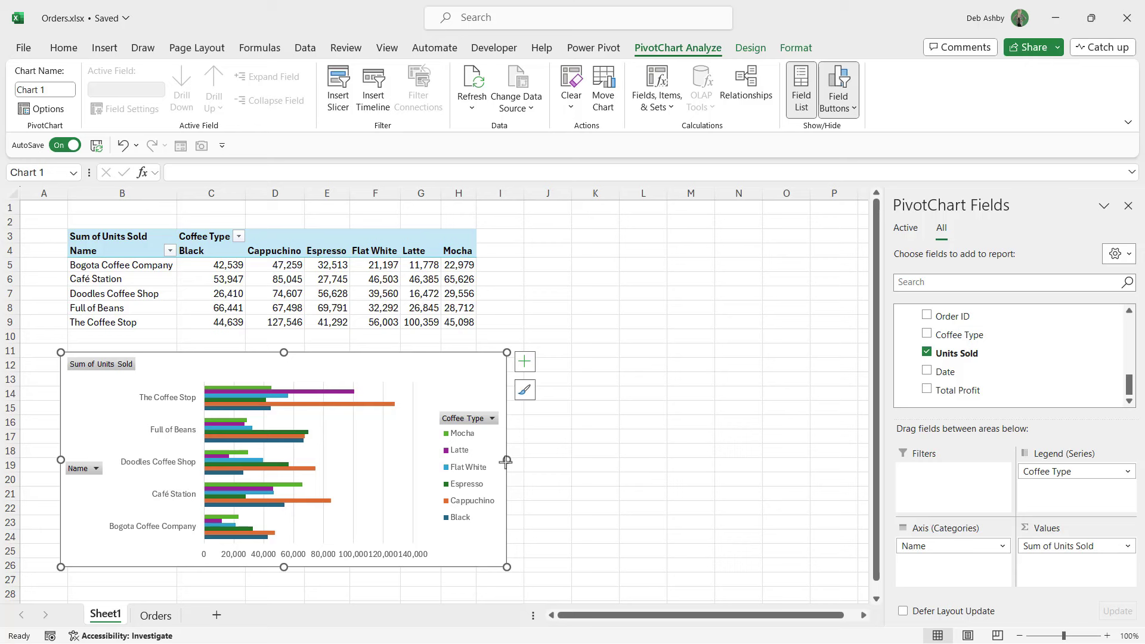
Hide all field buttons on the chart and move its legend to the top.
right_click(106, 369)
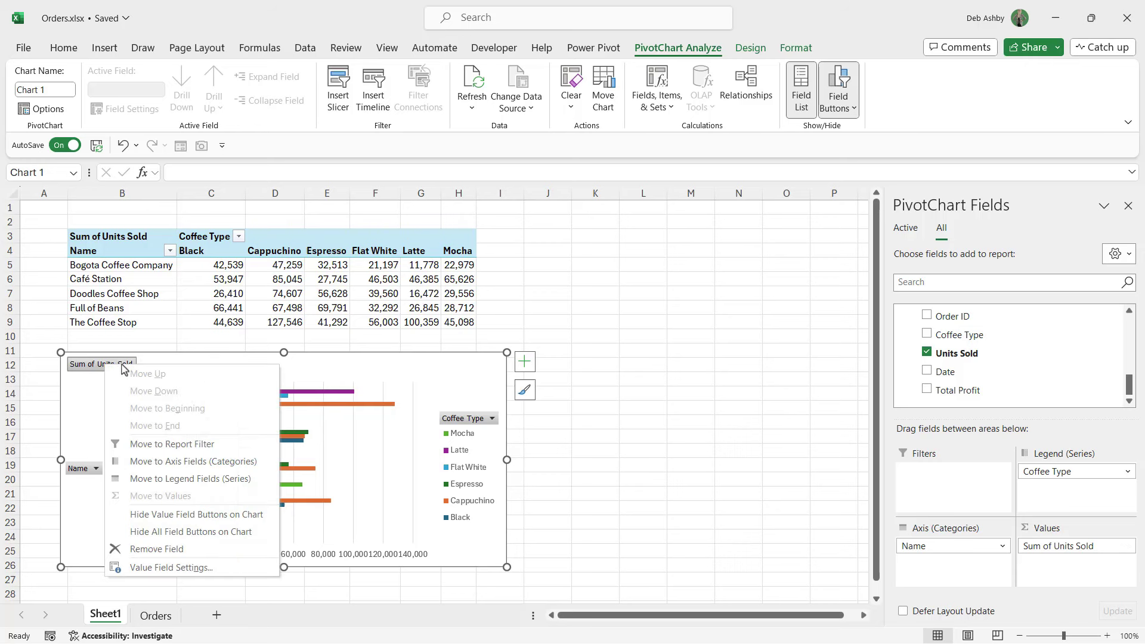
click(198, 532)
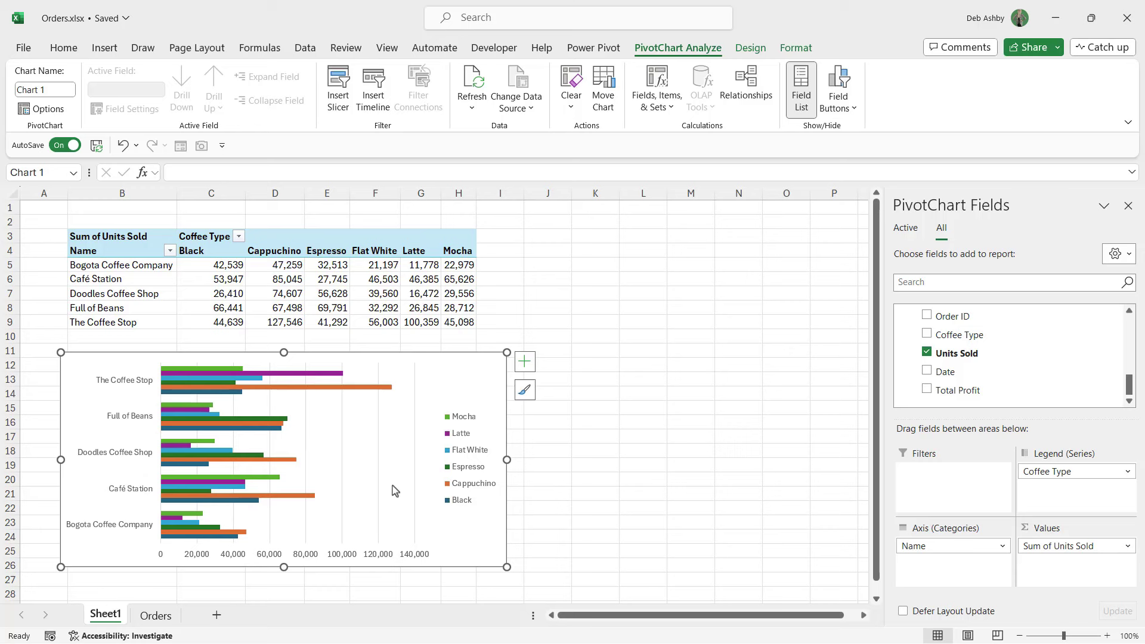
click(522, 365)
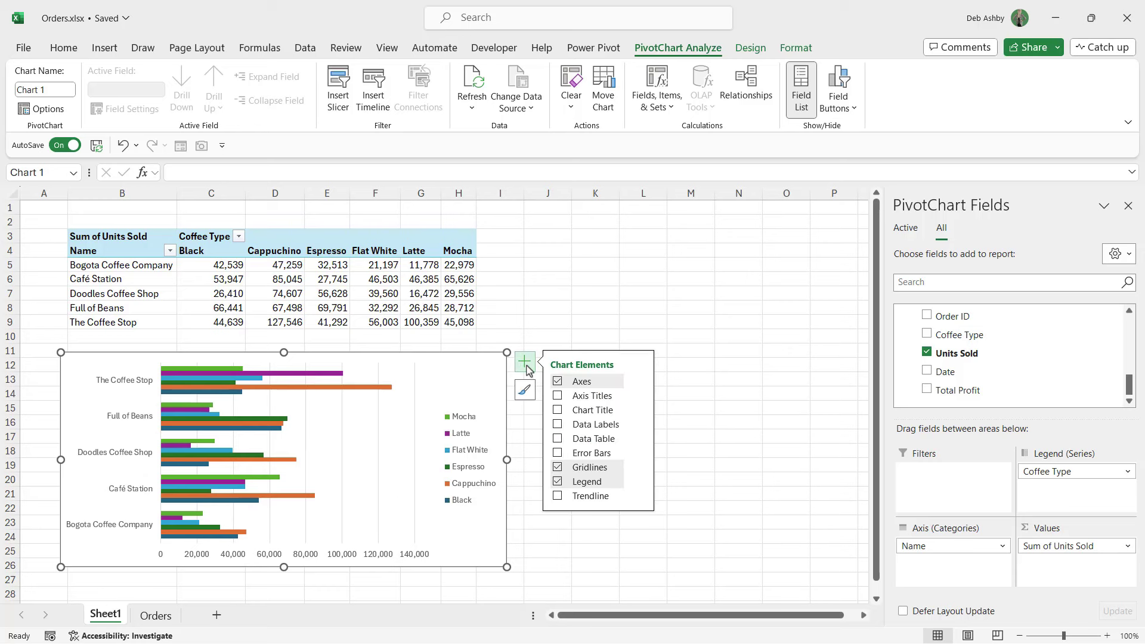
click(641, 482)
click(670, 505)
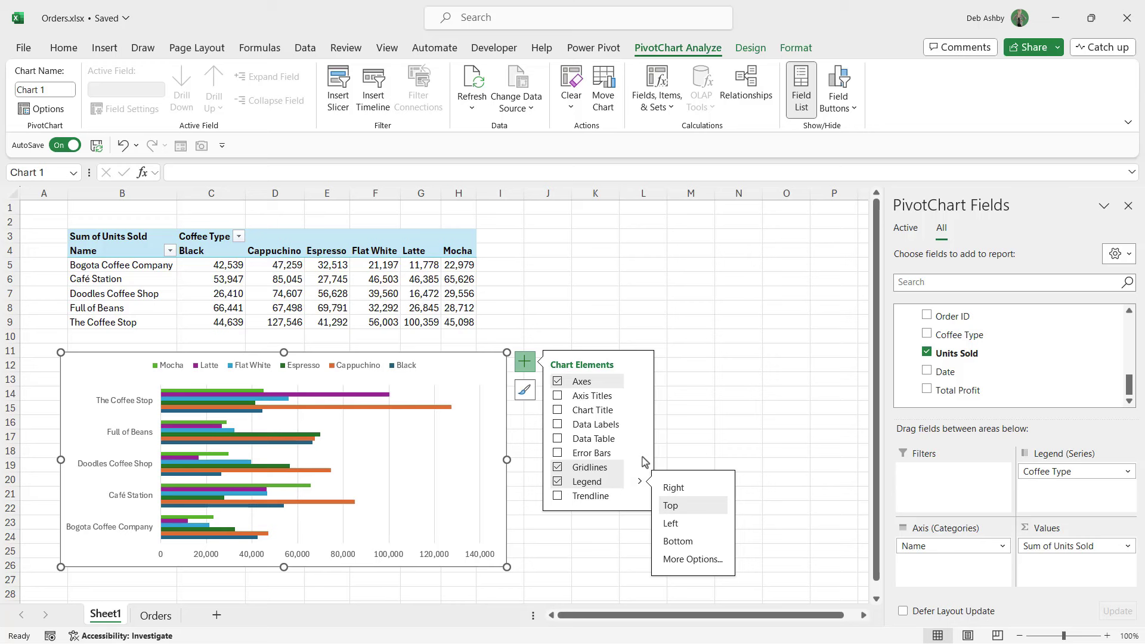
Add the chart title 'Units Sold by Customer and Coffee Type'.
click(560, 411)
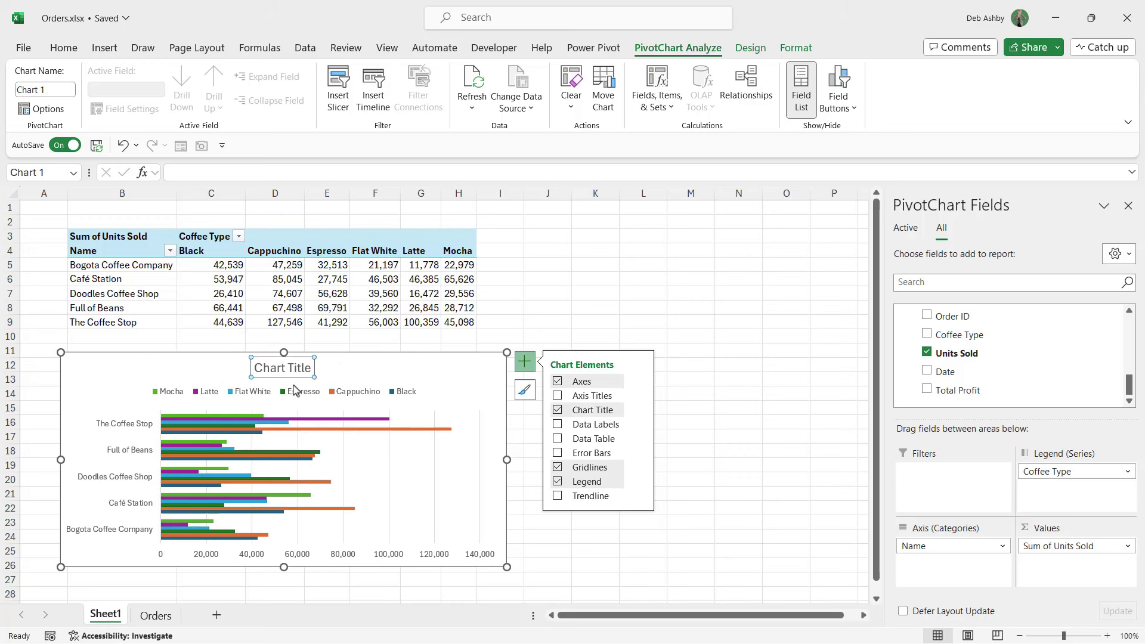
triple_click(267, 367)
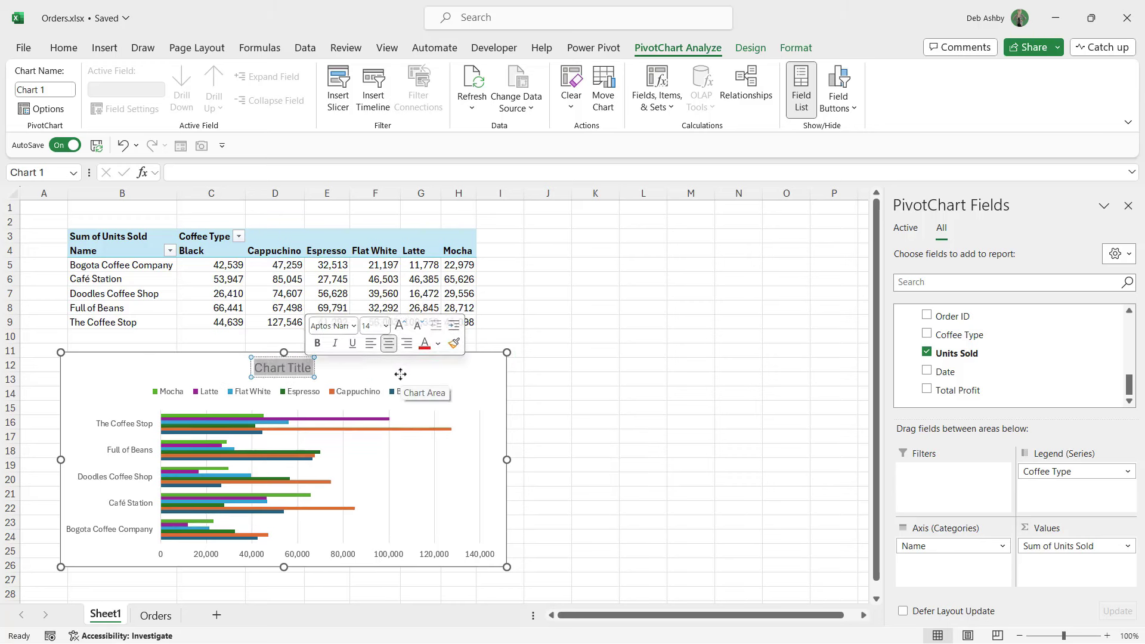
text(Units Sol)
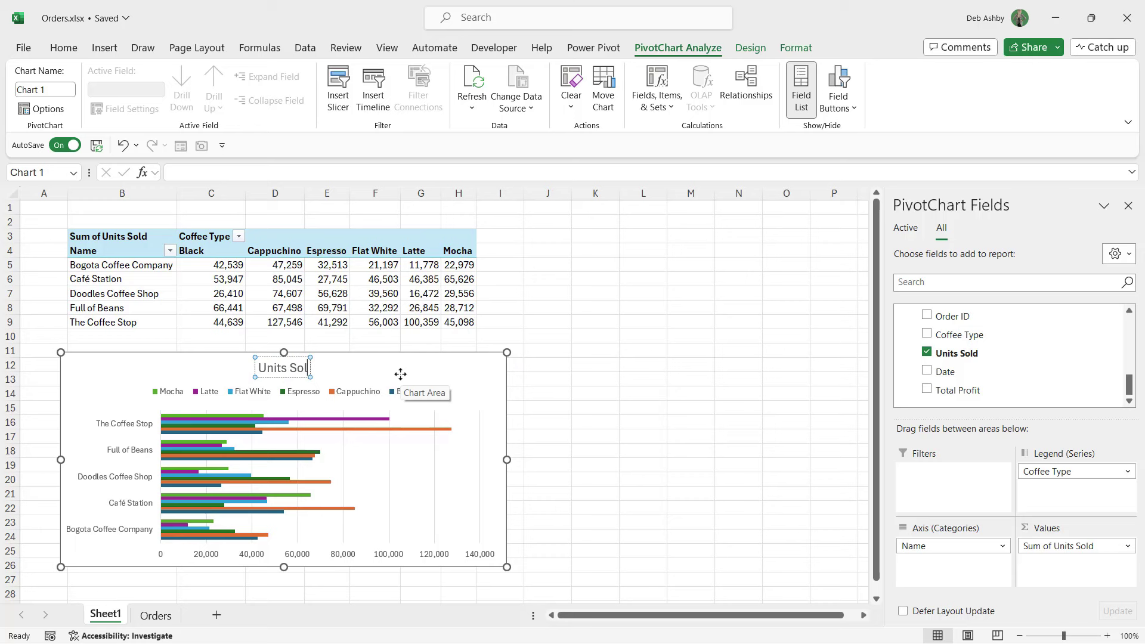
text(d by C)
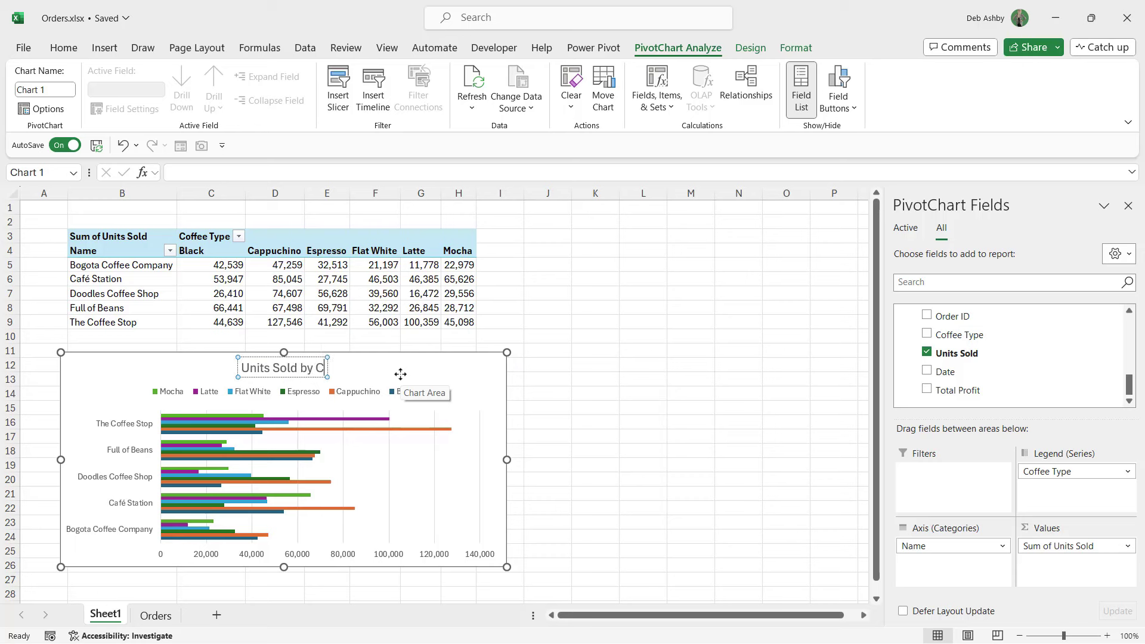
text(ustomer)
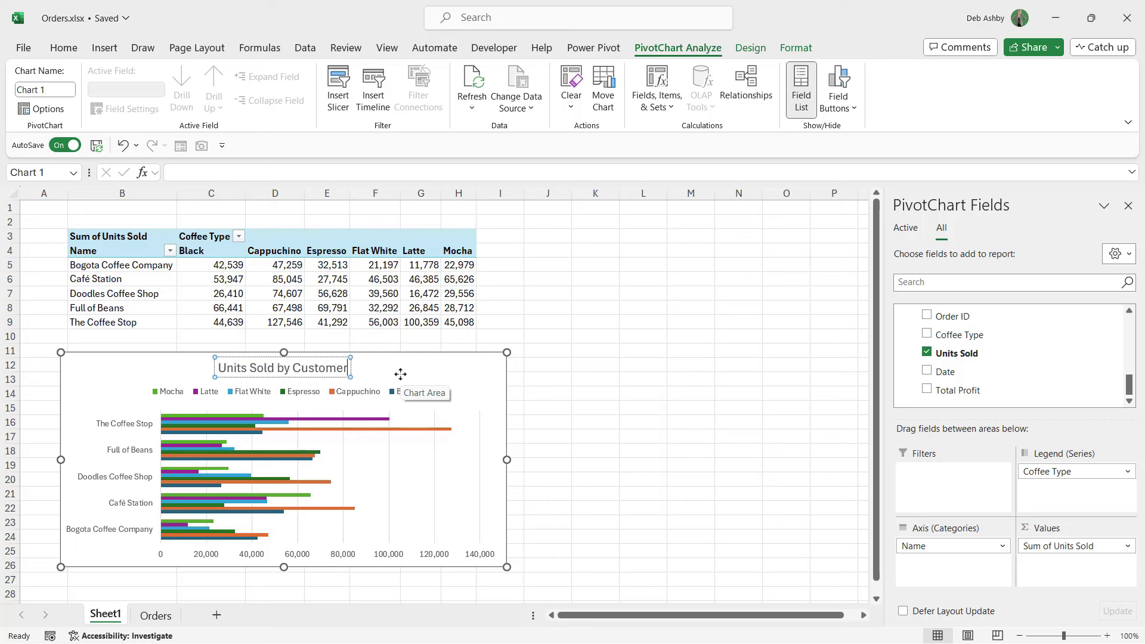
text( and Coffee Type)
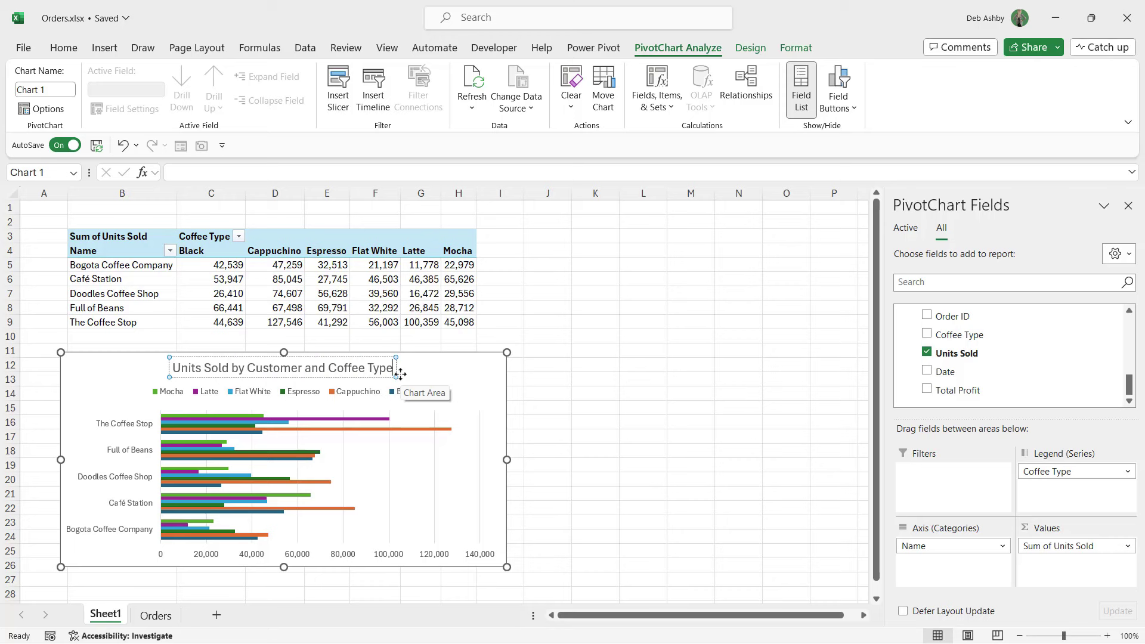
click(399, 373)
Bold the chart title, then select an empty cell outside the chart.
click(75, 56)
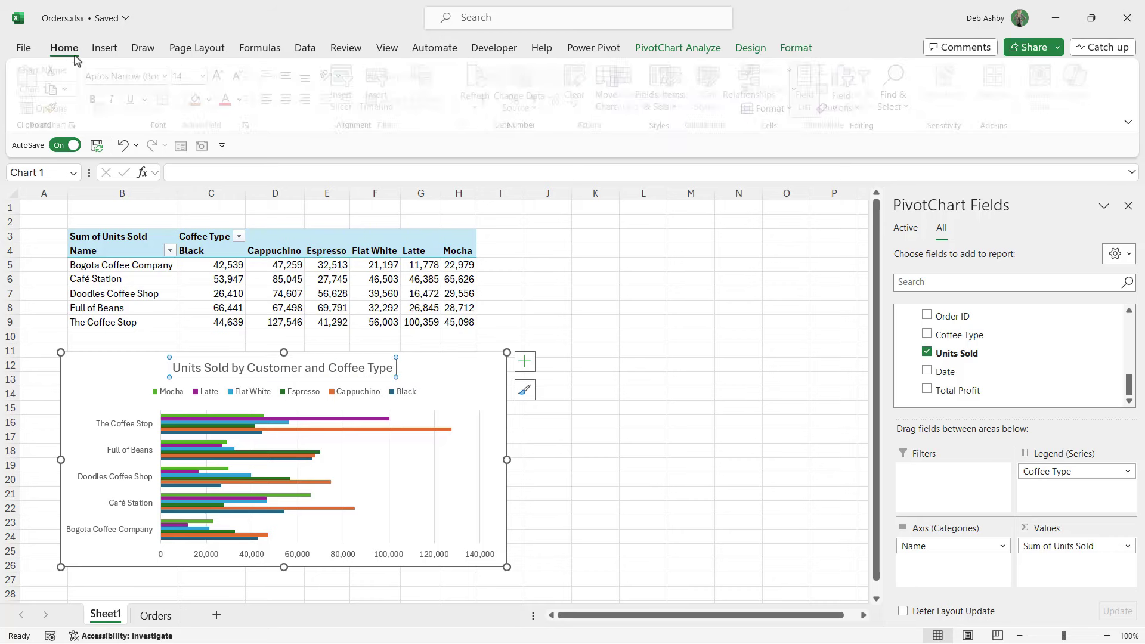
click(97, 100)
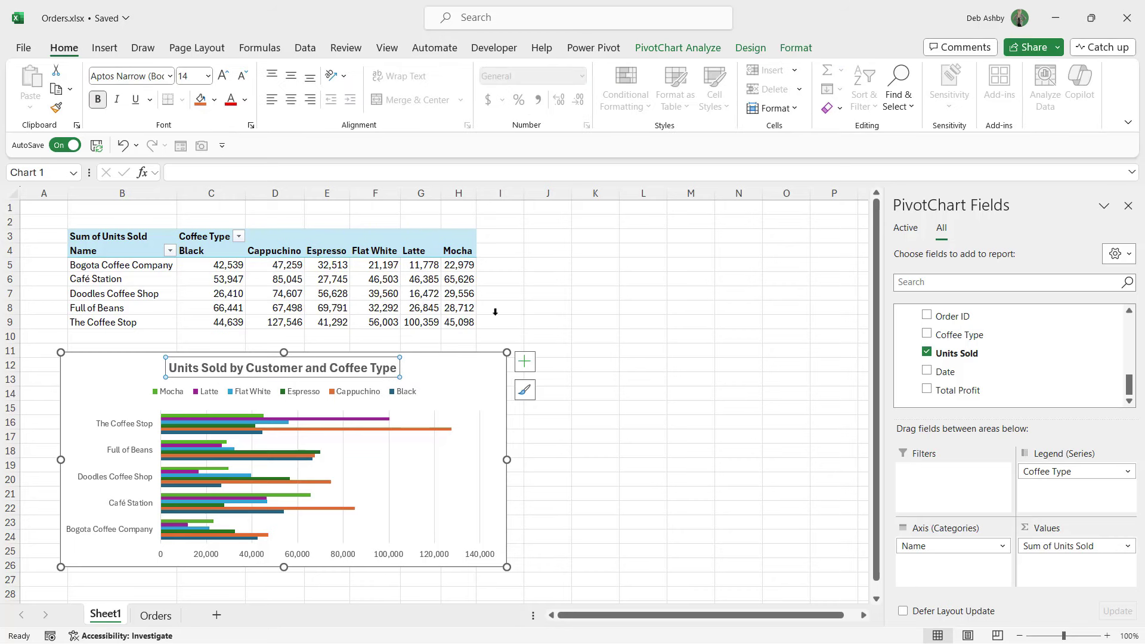
click(644, 336)
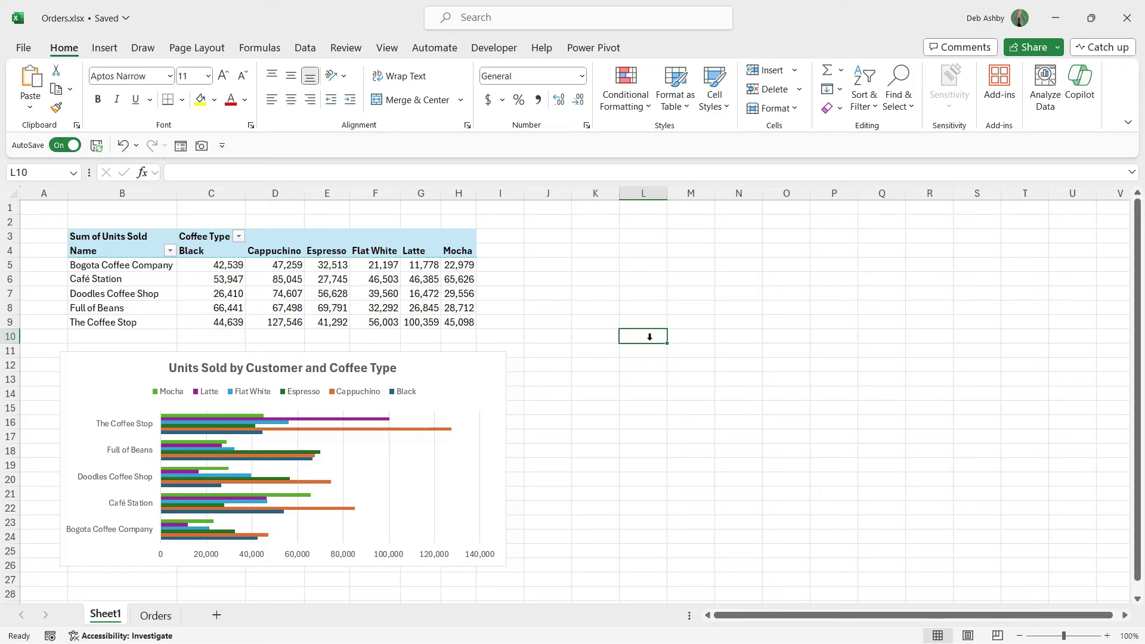